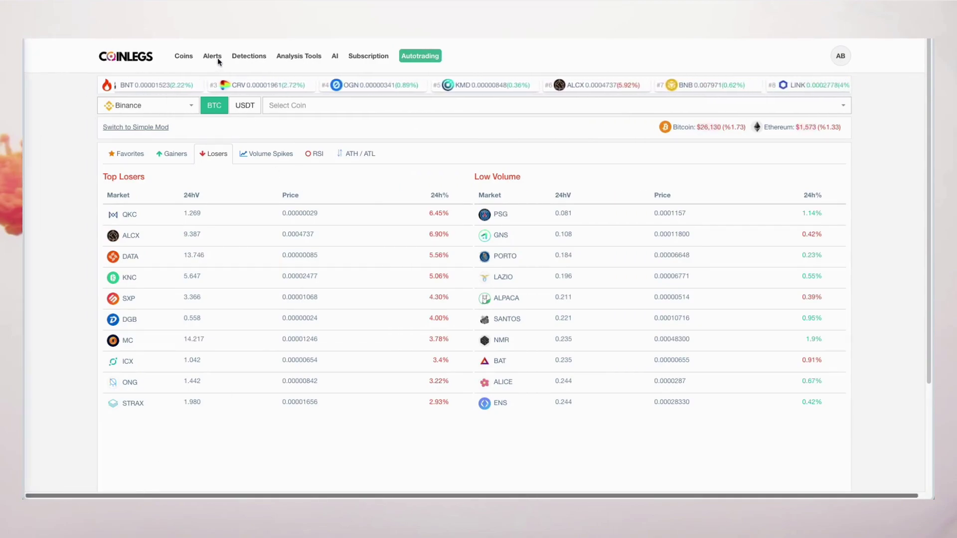
Go to the Coinlegs Detections page from the top navigation bar.
{"action": "left_click", "coordinate": [243, 57]}
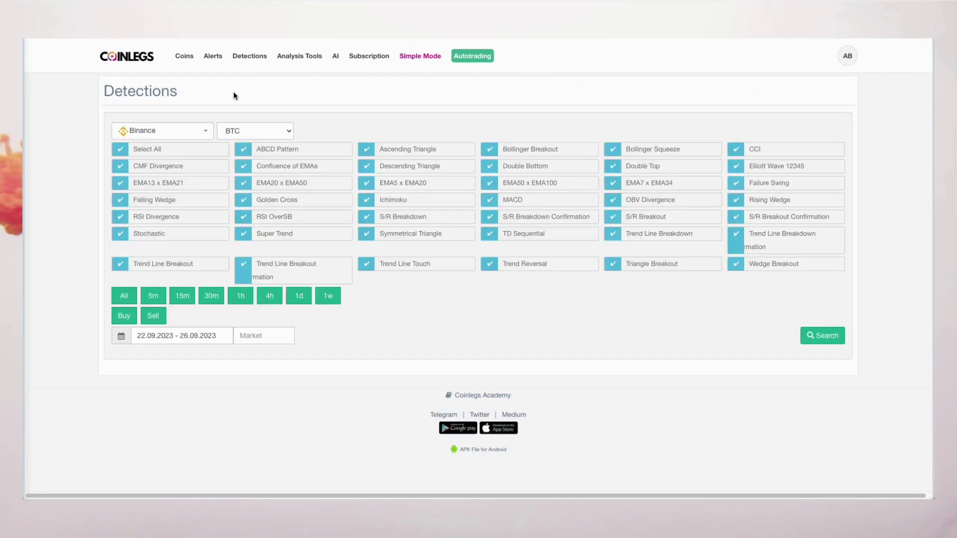
Set the market to Binance exchange with USDT as the quote currency.
{"action": "left_click", "coordinate": [193, 130]}
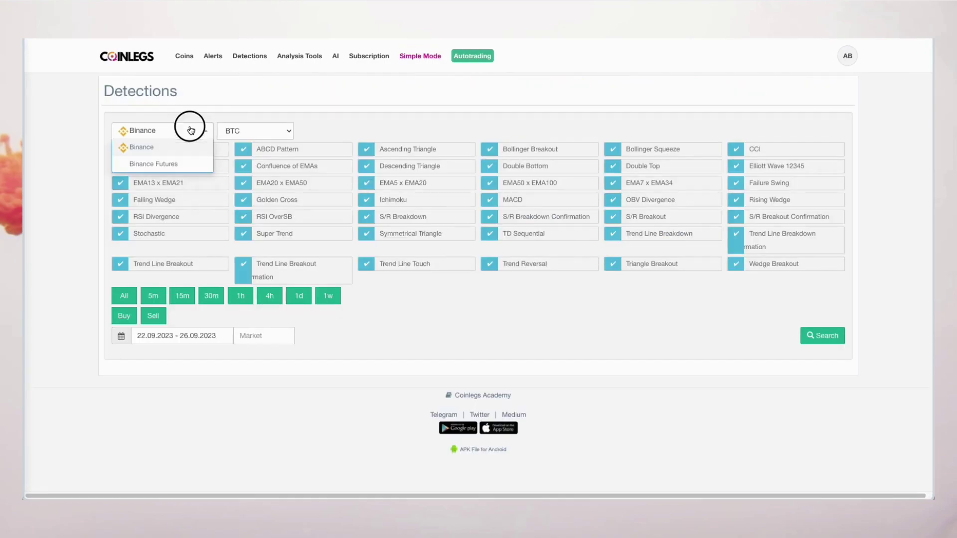
{"action": "left_click", "coordinate": [183, 139]}
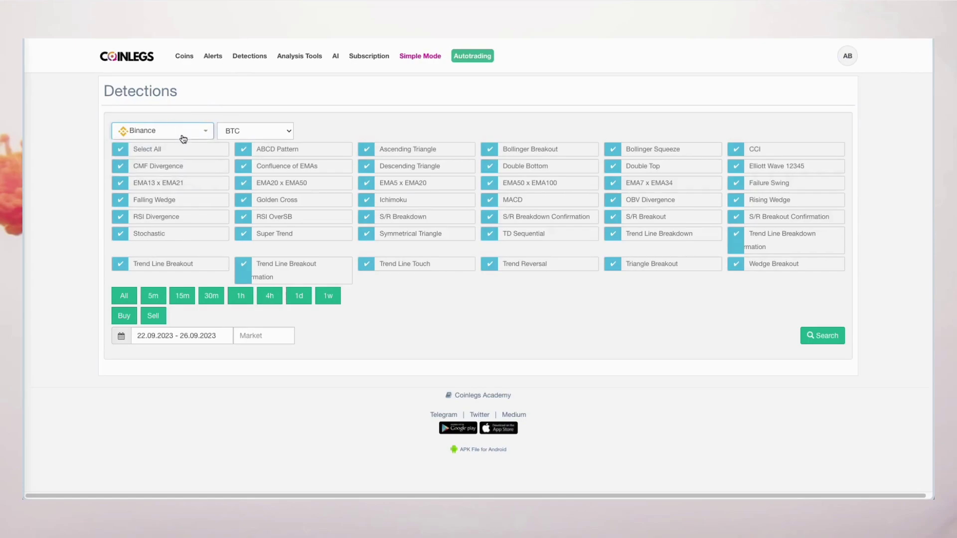
{"action": "left_click", "coordinate": [236, 132]}
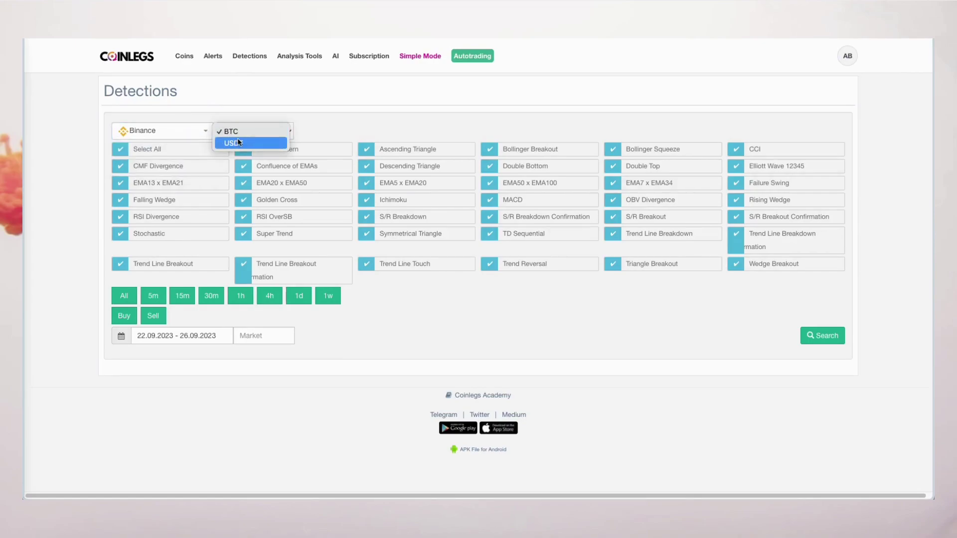
{"action": "left_click", "coordinate": [238, 144]}
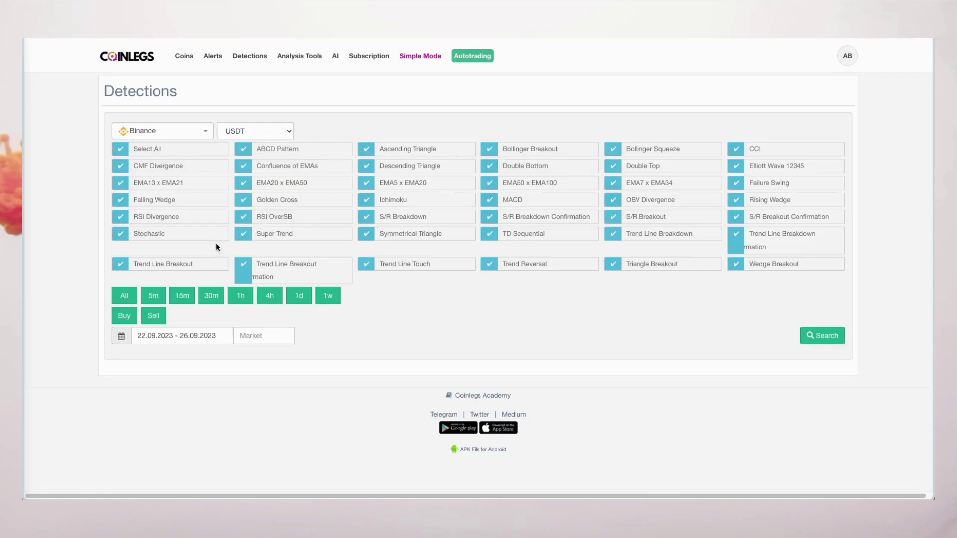
Clear all pattern strategies, all timeframes and both Buy and Sell filters.
{"action": "left_click", "coordinate": [170, 150]}
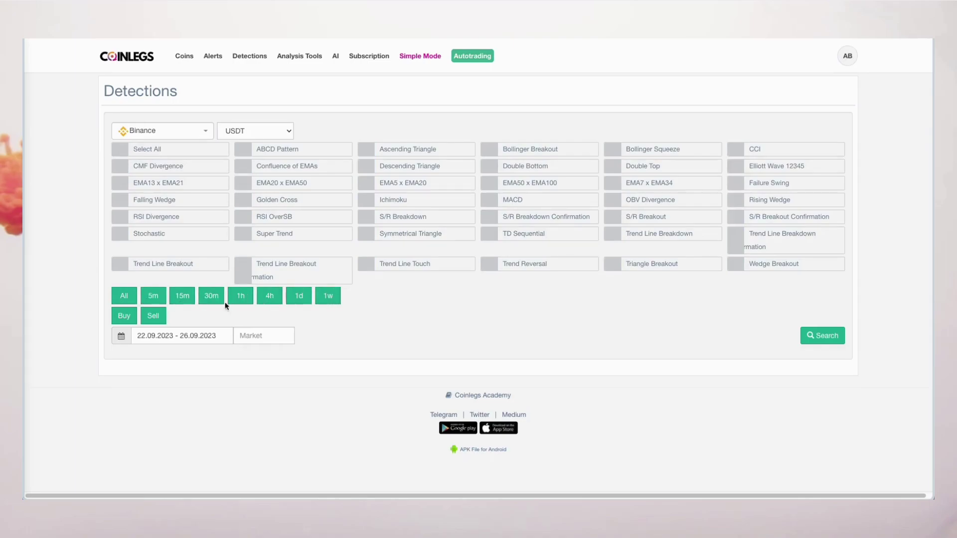
{"action": "left_click", "coordinate": [121, 301]}
{"action": "left_click", "coordinate": [124, 315]}
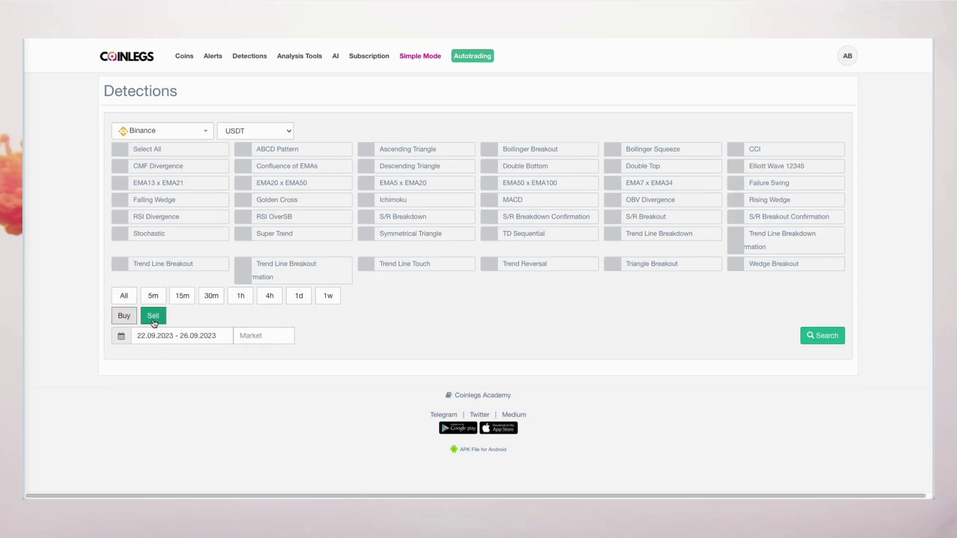
{"action": "left_click", "coordinate": [153, 315]}
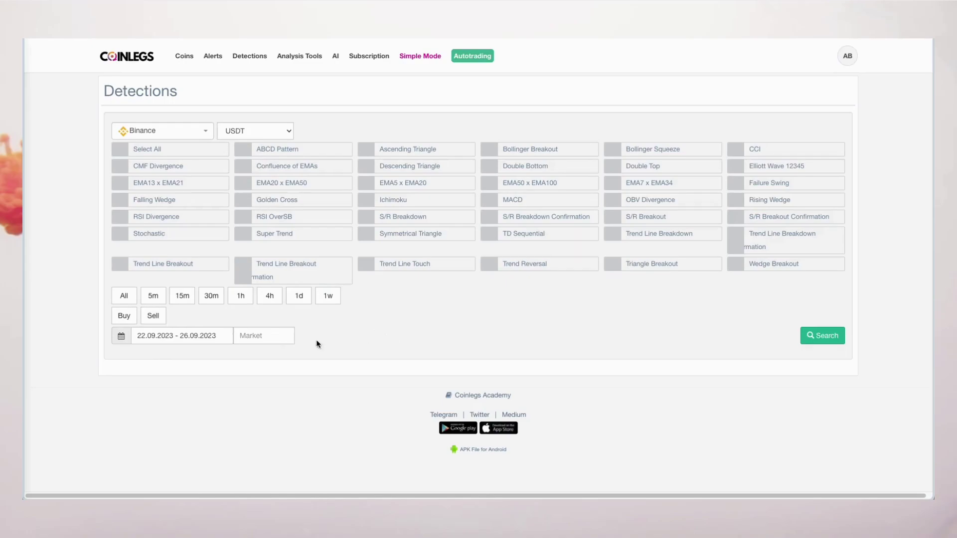
{"action": "left_click", "coordinate": [184, 342]}
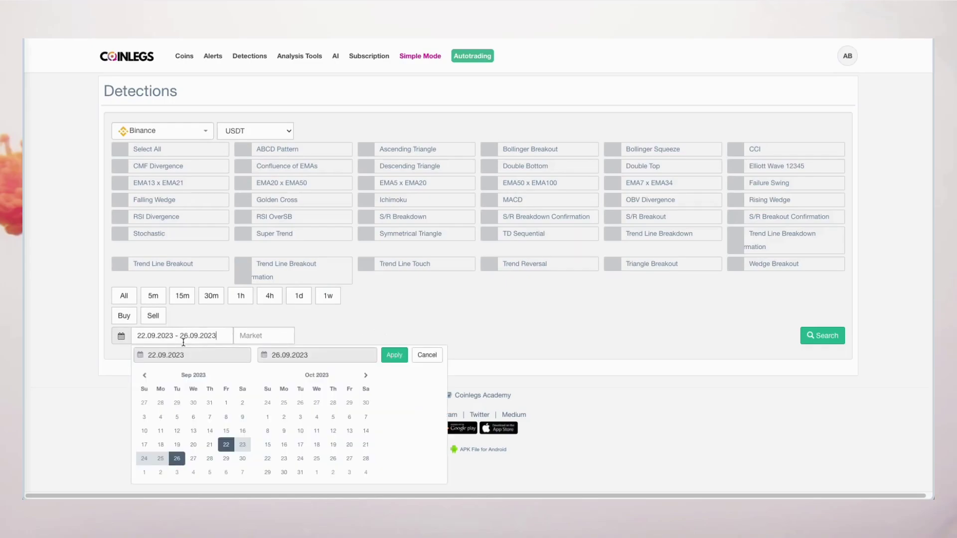
Apply a date range of 24–26 September 2023.
{"action": "left_click", "coordinate": [150, 461]}
{"action": "left_click", "coordinate": [177, 459]}
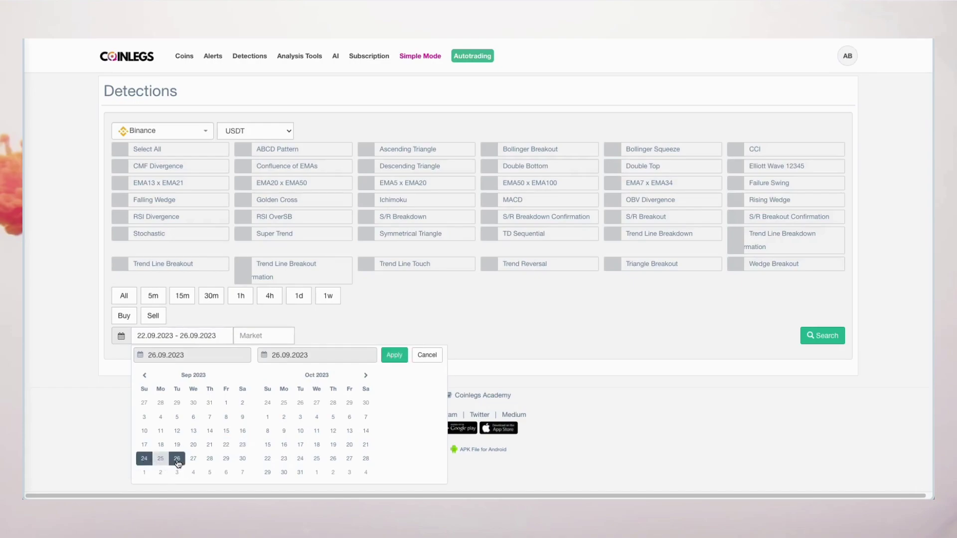
{"action": "left_click", "coordinate": [385, 360]}
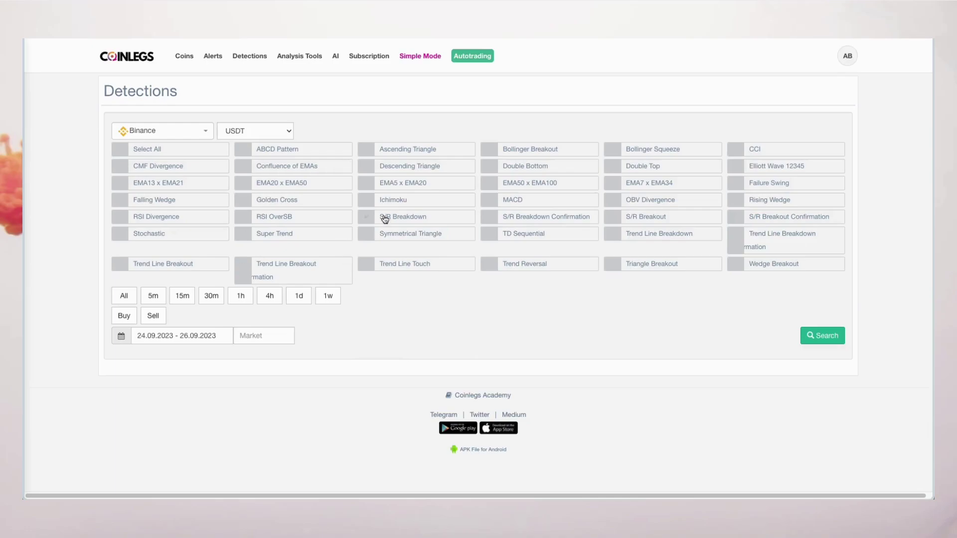
Select Ichimoku, MACD and Bollinger Breakout patterns on the 1d timeframe with Buy signals only.
{"action": "left_click", "coordinate": [407, 200]}
{"action": "left_click", "coordinate": [526, 202]}
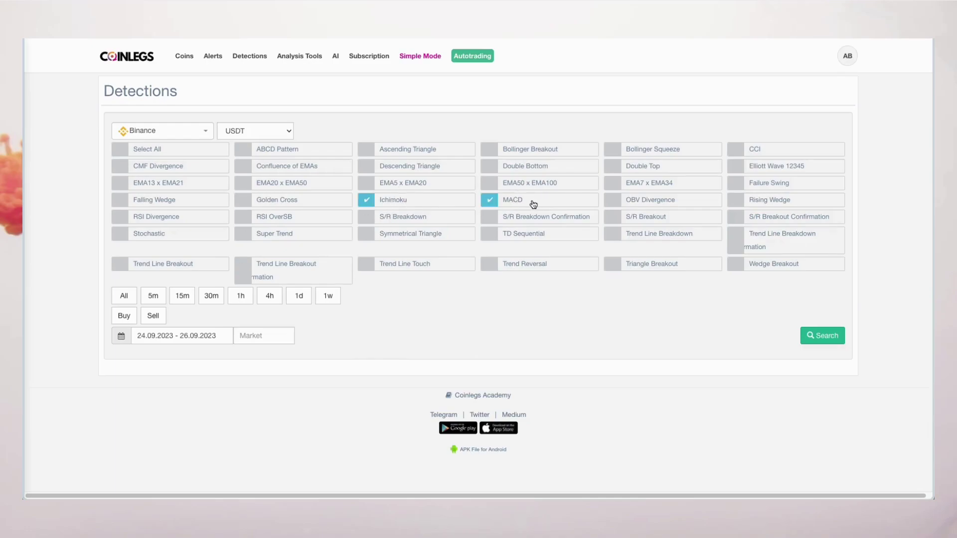
{"action": "left_click", "coordinate": [543, 152]}
{"action": "left_click", "coordinate": [299, 296]}
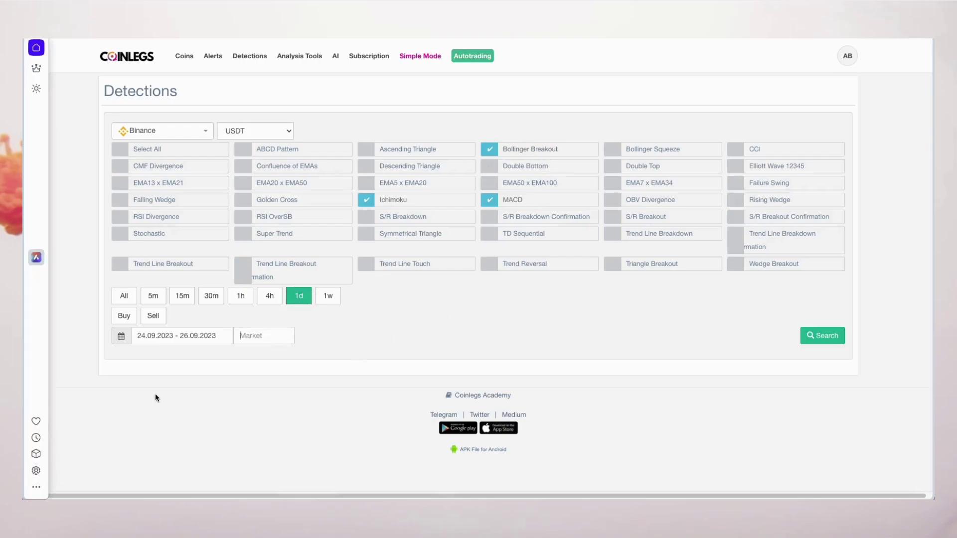
{"action": "left_click", "coordinate": [124, 317]}
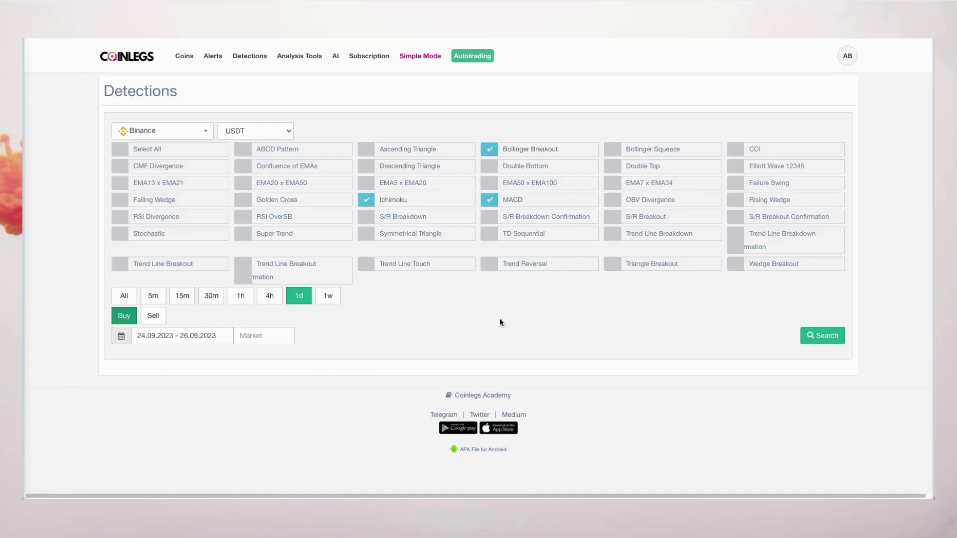
Search the Buy results, then switch to Sell signals on 4h and 1d and search again.
{"action": "left_click", "coordinate": [833, 343]}
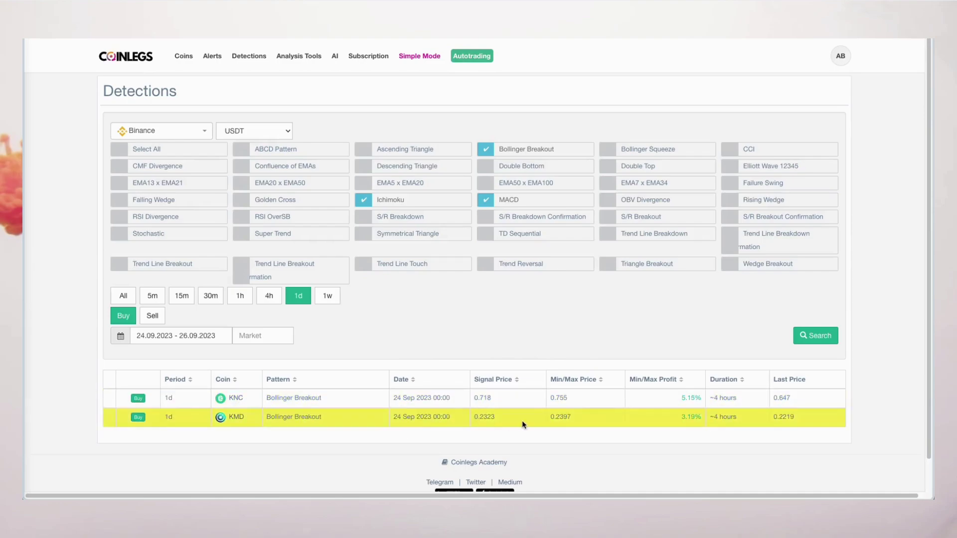
{"action": "left_click", "coordinate": [153, 316]}
{"action": "left_click", "coordinate": [268, 295]}
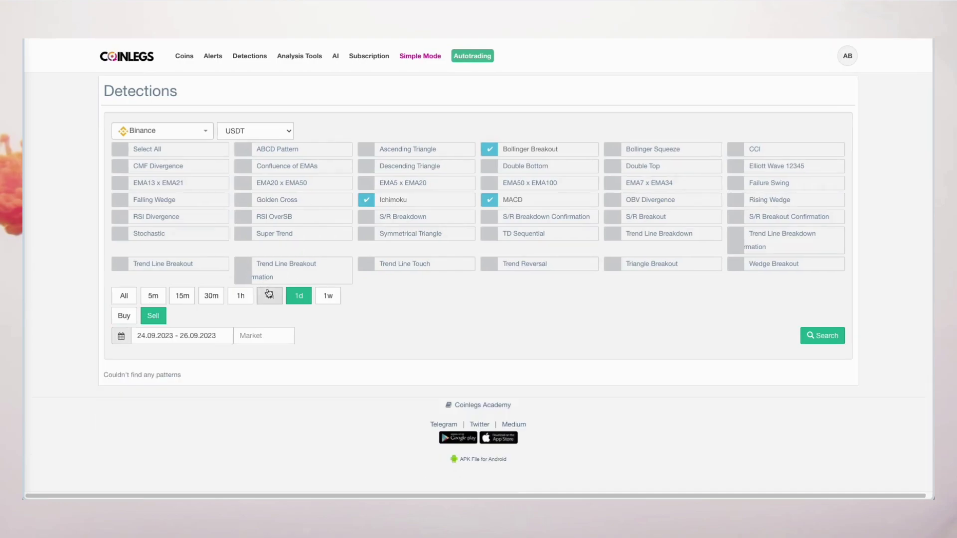
{"action": "left_click", "coordinate": [820, 340]}
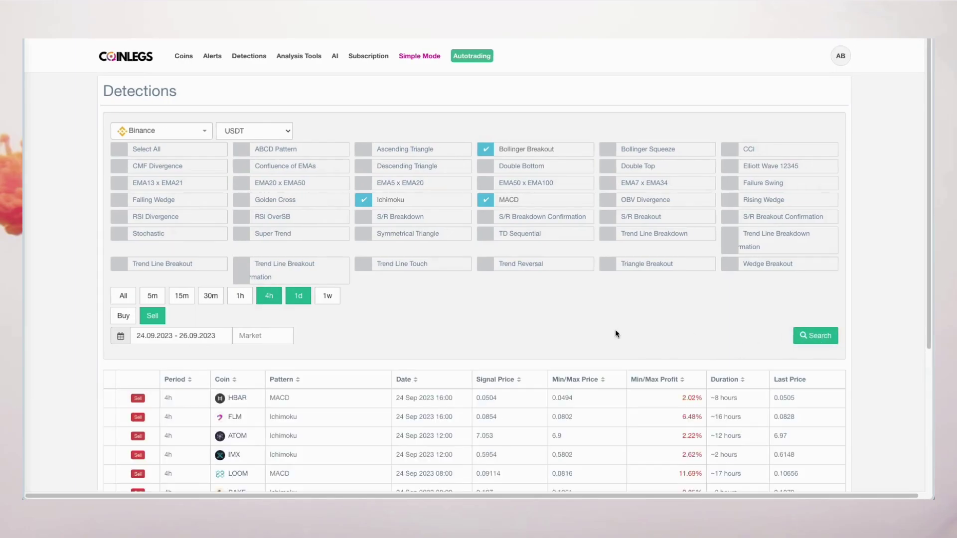
Review the eleven 4h Ichimoku and MACD sell detections and return to the top.
{"action": "scroll", "coordinate": [615, 330], "scroll_direction": "down", "scroll_amount": 2}
{"action": "scroll", "coordinate": [617, 333], "scroll_direction": "down", "scroll_amount": 2}
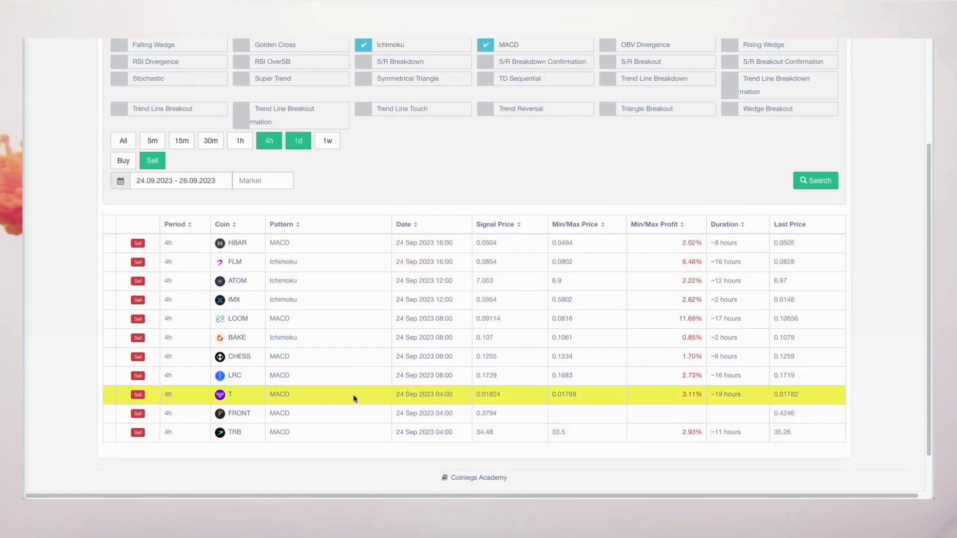
{"action": "scroll", "coordinate": [351, 389], "scroll_direction": "up", "scroll_amount": 1}
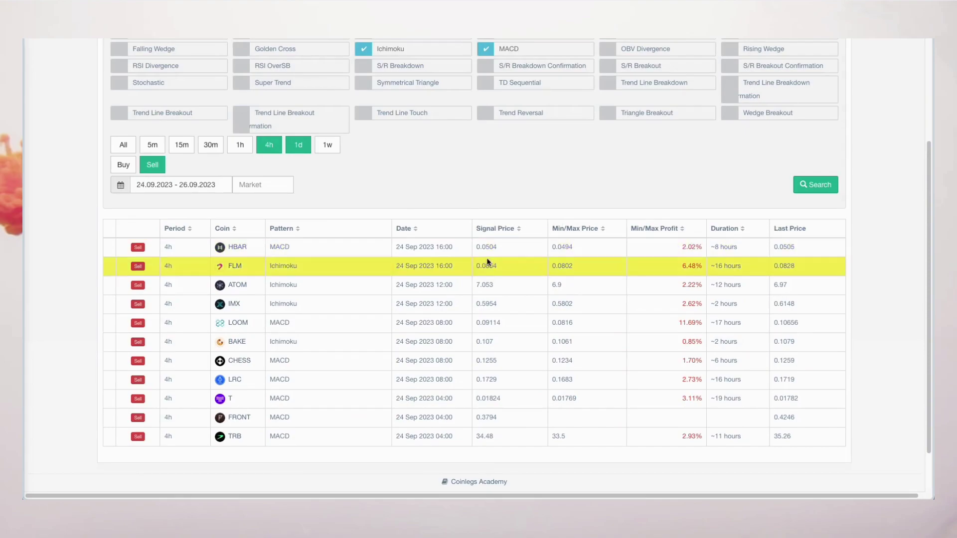
{"action": "scroll", "coordinate": [486, 263], "scroll_direction": "up", "scroll_amount": 1}
{"action": "scroll", "coordinate": [462, 264], "scroll_direction": "up", "scroll_amount": 1}
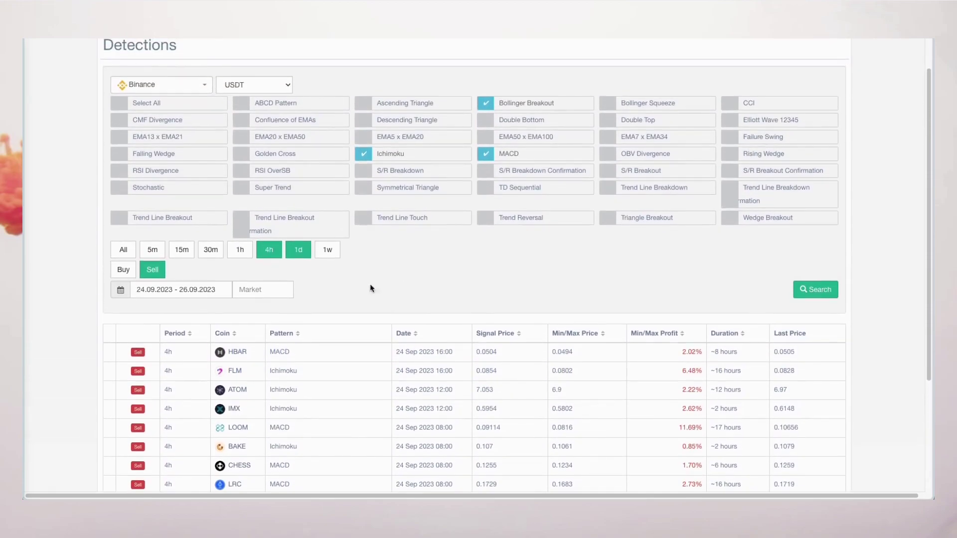
{"action": "scroll", "coordinate": [323, 355], "scroll_direction": "up", "scroll_amount": 1}
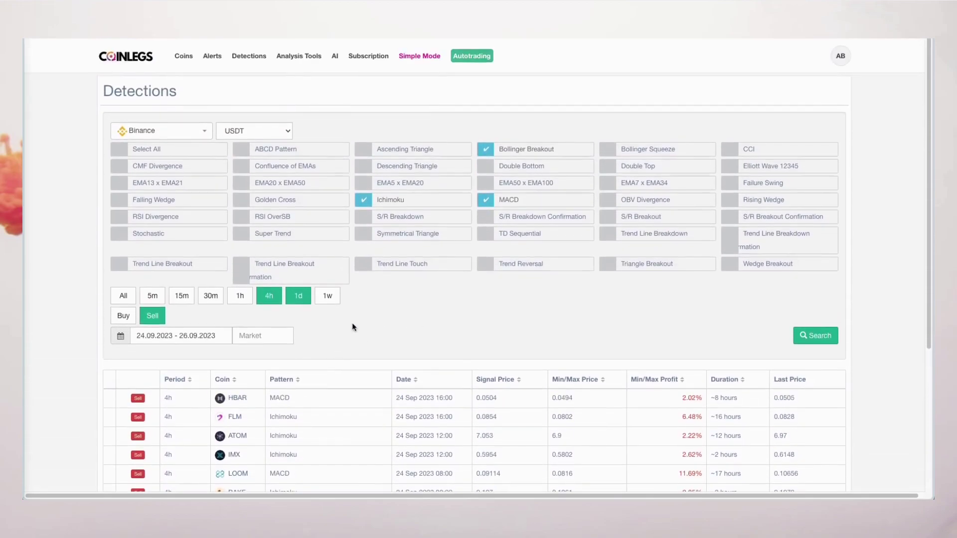
Replace the three patterns with Select All, enable Buy, drop 4h, and search.
{"action": "left_click", "coordinate": [411, 203]}
{"action": "left_click", "coordinate": [520, 201]}
{"action": "left_click", "coordinate": [530, 155]}
{"action": "left_click", "coordinate": [184, 156]}
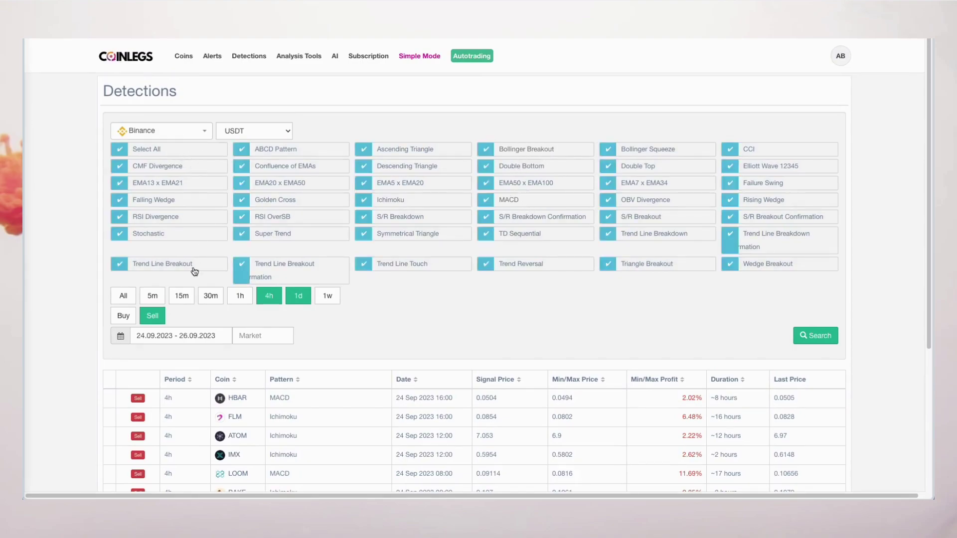
{"action": "left_click", "coordinate": [125, 317]}
{"action": "left_click", "coordinate": [279, 299]}
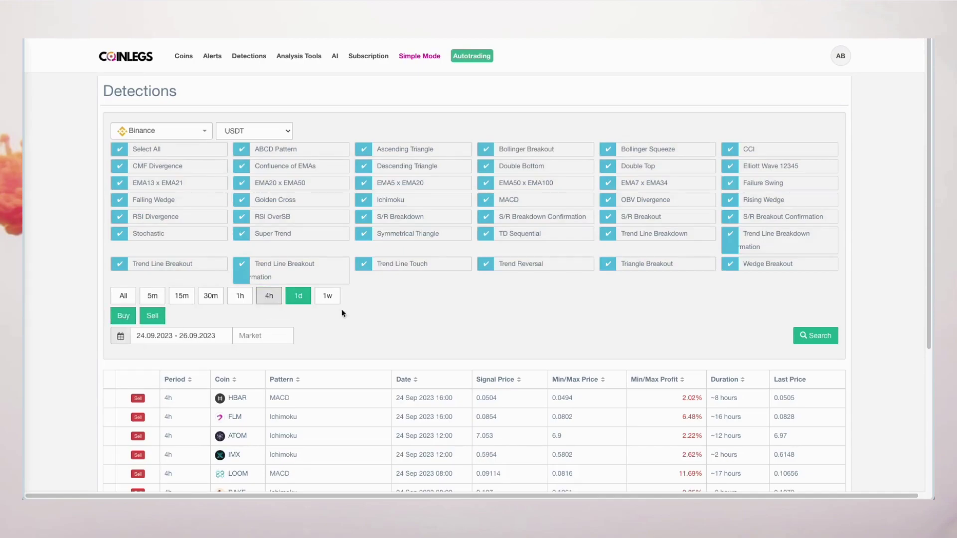
{"action": "left_click", "coordinate": [812, 337]}
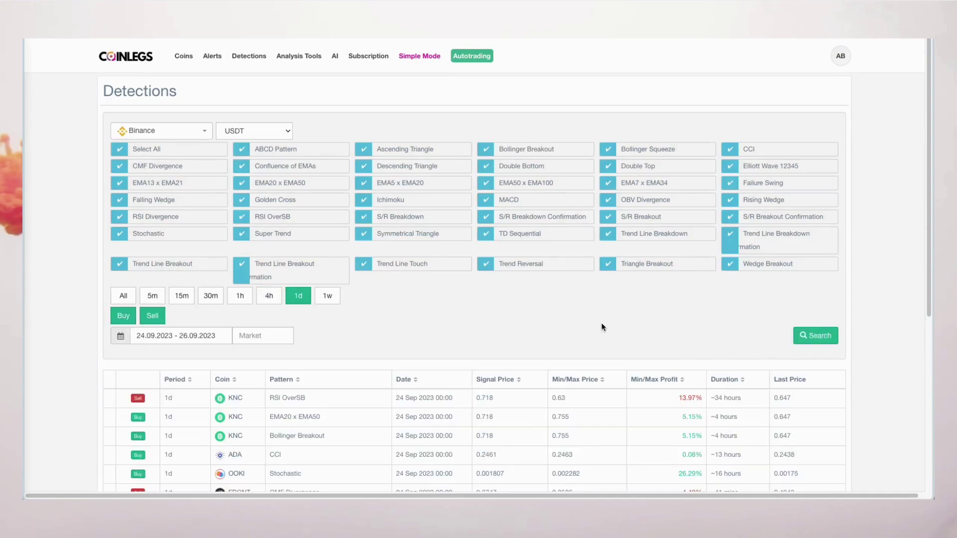
Review the fifteen 24 Sep Buy and Sell detections on 1d.
{"action": "scroll", "coordinate": [587, 322], "scroll_direction": "down", "scroll_amount": 3}
{"action": "scroll", "coordinate": [499, 299], "scroll_direction": "down", "scroll_amount": 2}
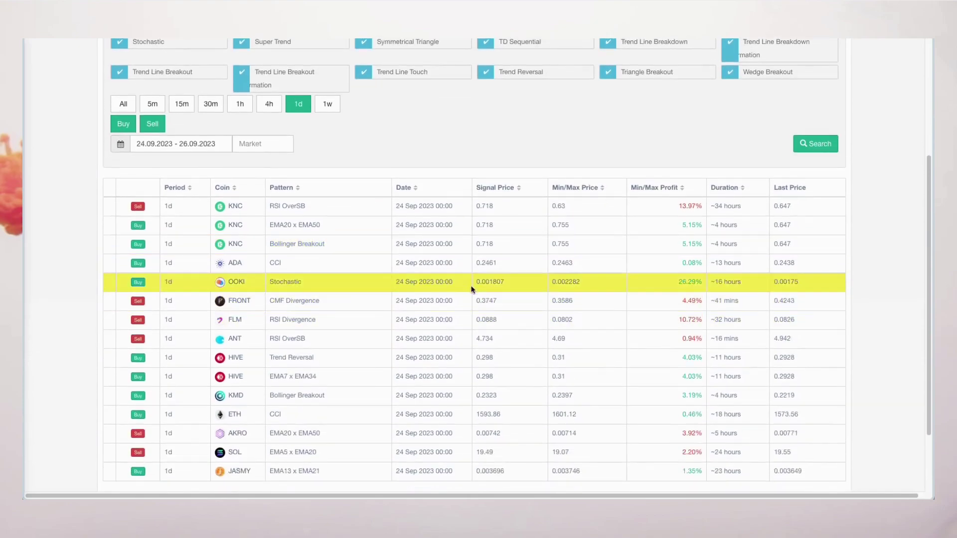
{"action": "scroll", "coordinate": [314, 369], "scroll_direction": "down", "scroll_amount": 2}
{"action": "scroll", "coordinate": [313, 369], "scroll_direction": "down", "scroll_amount": 1}
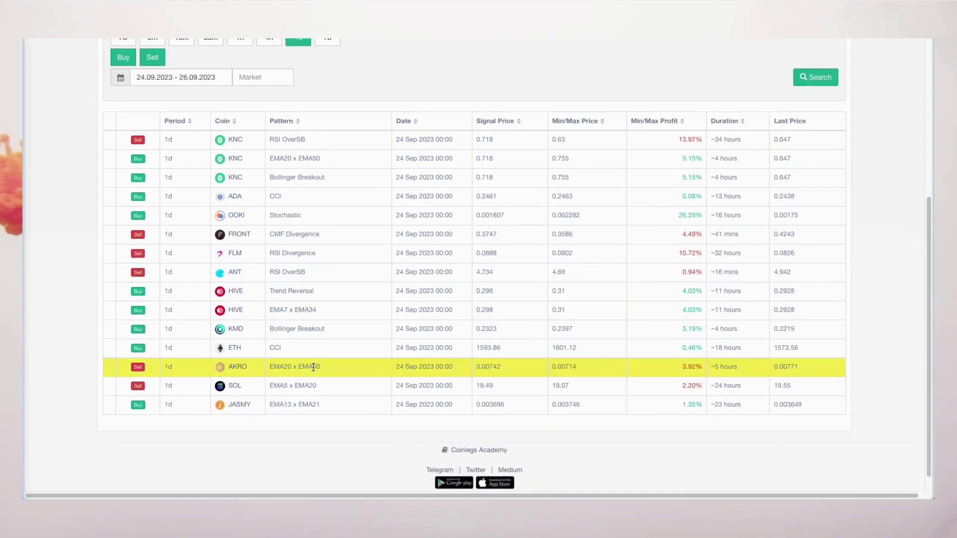
{"action": "scroll", "coordinate": [314, 367], "scroll_direction": "up", "scroll_amount": 1}
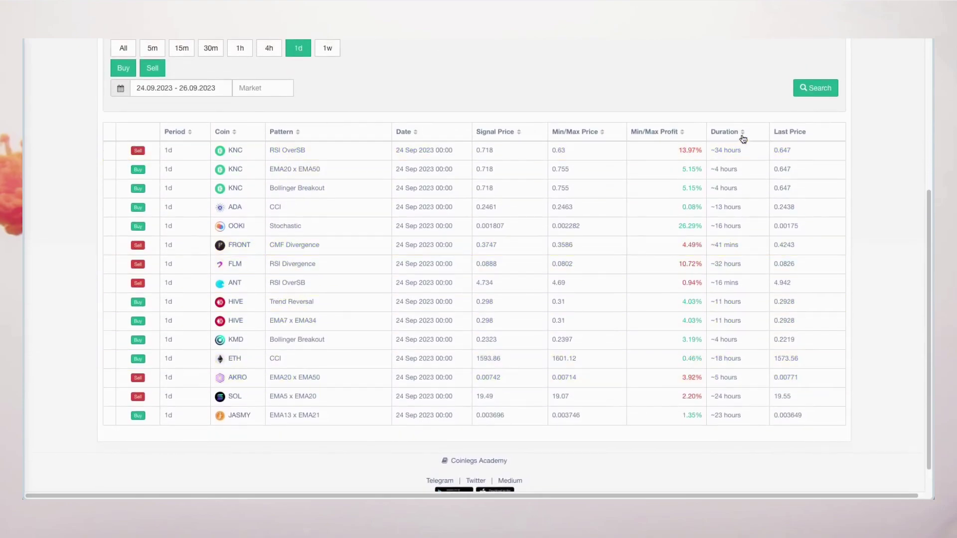
{"action": "scroll", "coordinate": [712, 117], "scroll_direction": "up", "scroll_amount": 2}
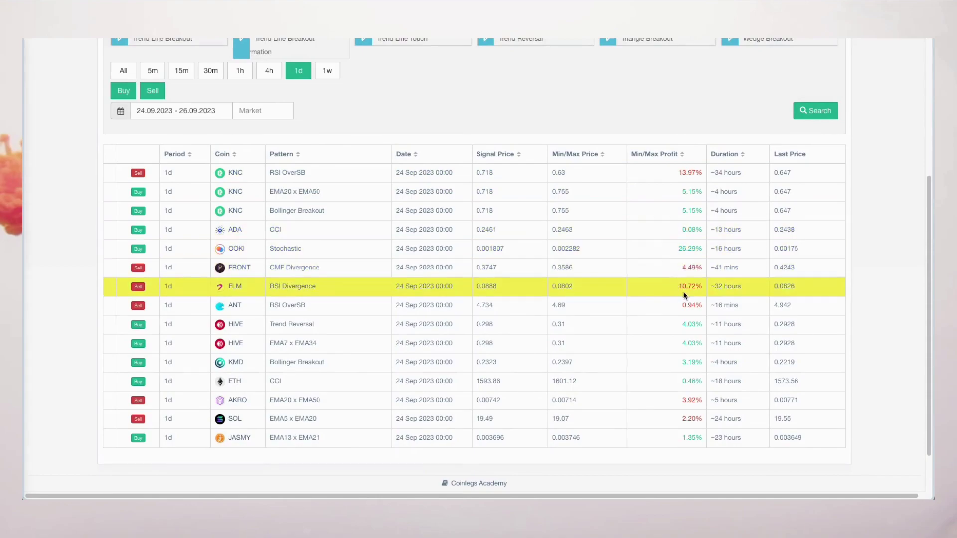
{"action": "scroll", "coordinate": [668, 286], "scroll_direction": "up", "scroll_amount": 2}
{"action": "scroll", "coordinate": [560, 245], "scroll_direction": "up", "scroll_amount": 2}
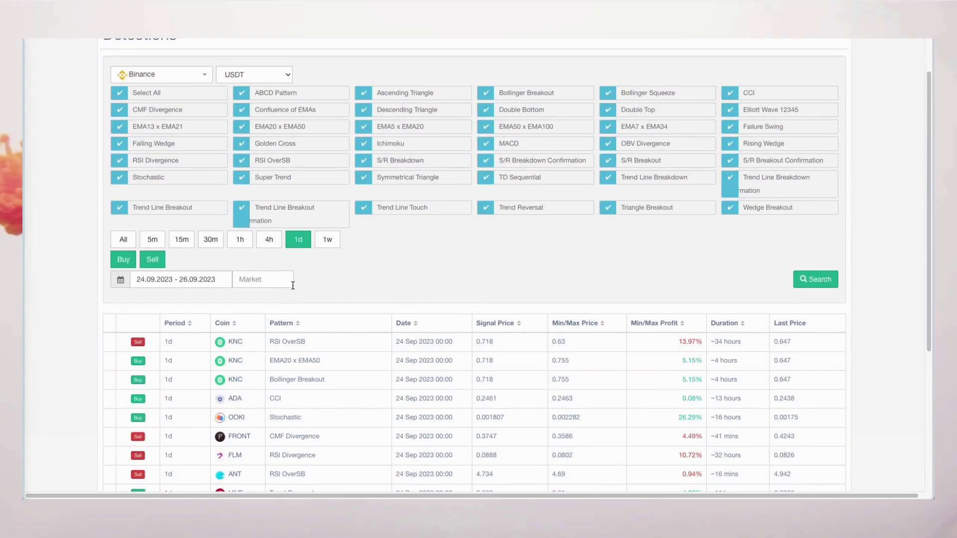
Search the Market field for KNC and open the KNCUSDT coin page from its results.
{"action": "type", "text": "KNC"}
{"action": "left_click", "coordinate": [797, 280]}
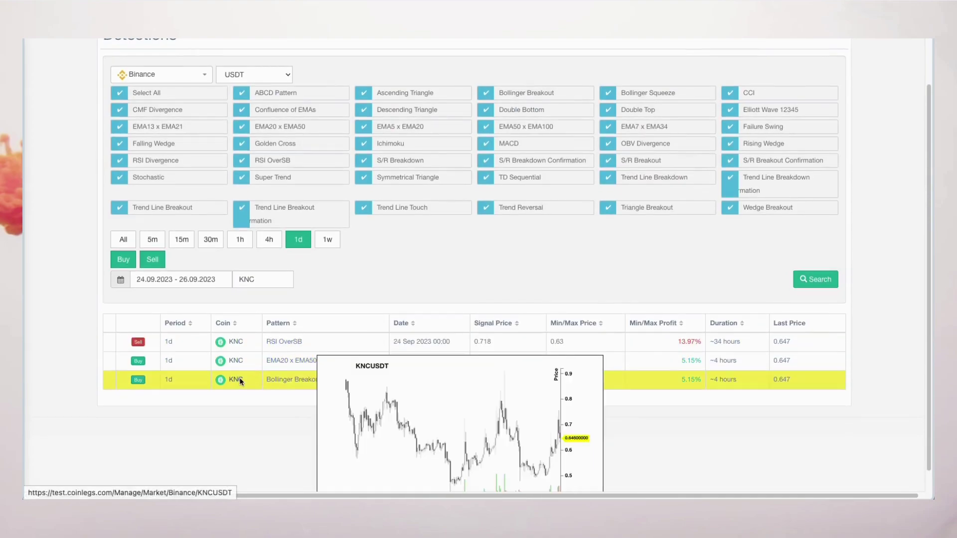
{"action": "mouse_move", "coordinate": [240, 351]}
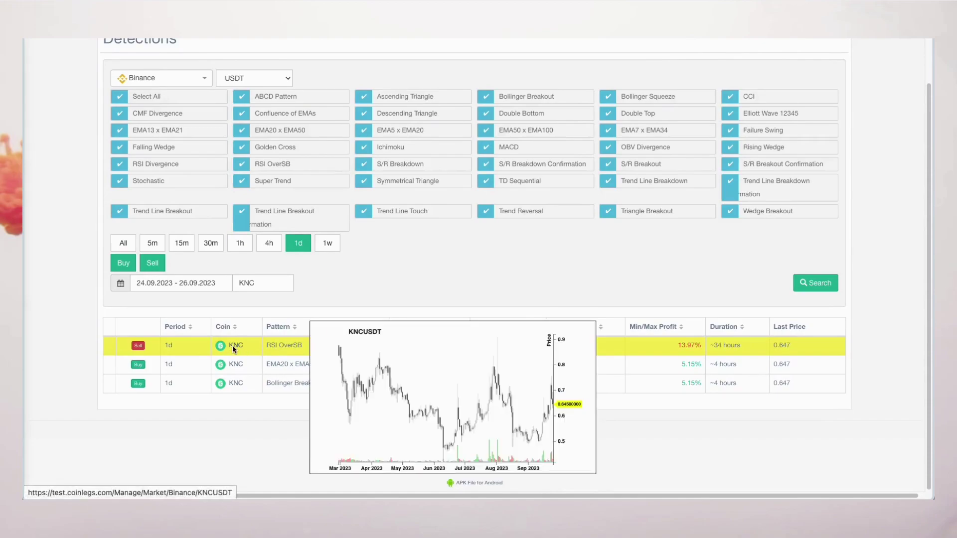
{"action": "left_click", "coordinate": [233, 347]}
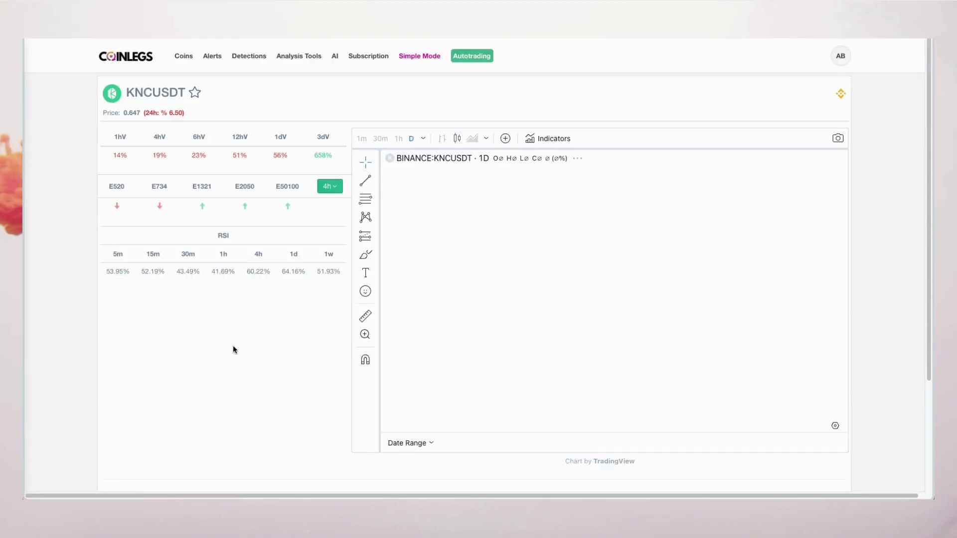
{"action": "scroll", "coordinate": [104, 126], "scroll_direction": "down", "scroll_amount": 4}
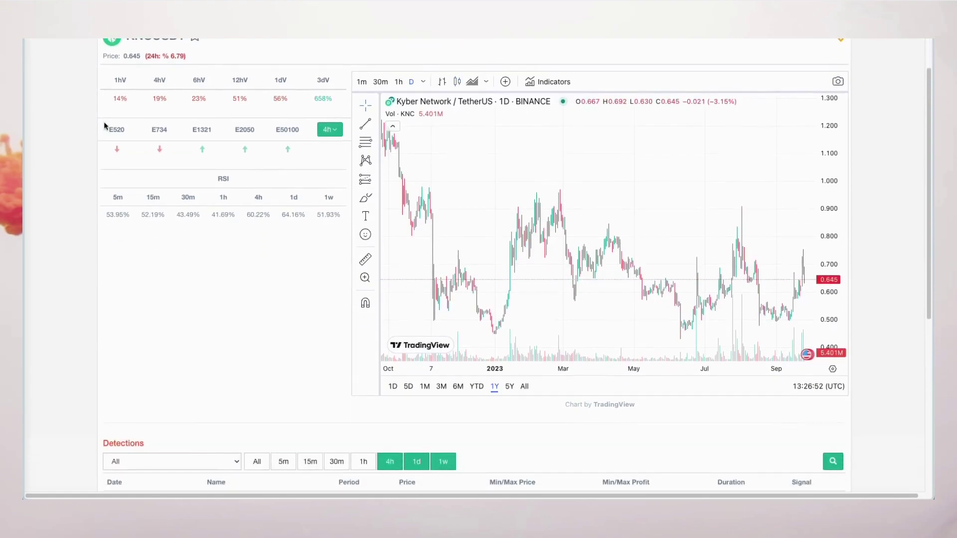
{"action": "scroll", "coordinate": [104, 126], "scroll_direction": "down", "scroll_amount": 3}
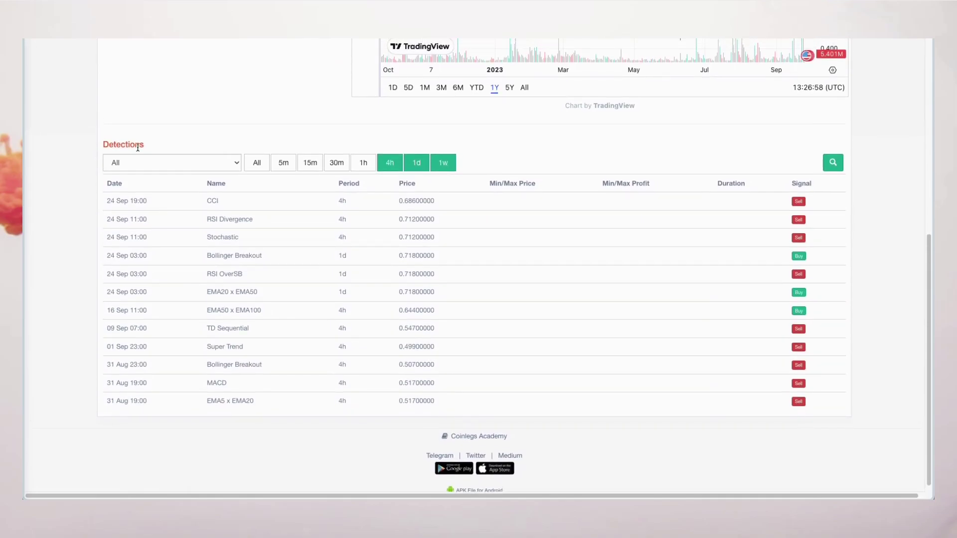
{"action": "scroll", "coordinate": [308, 145], "scroll_direction": "up", "scroll_amount": 5}
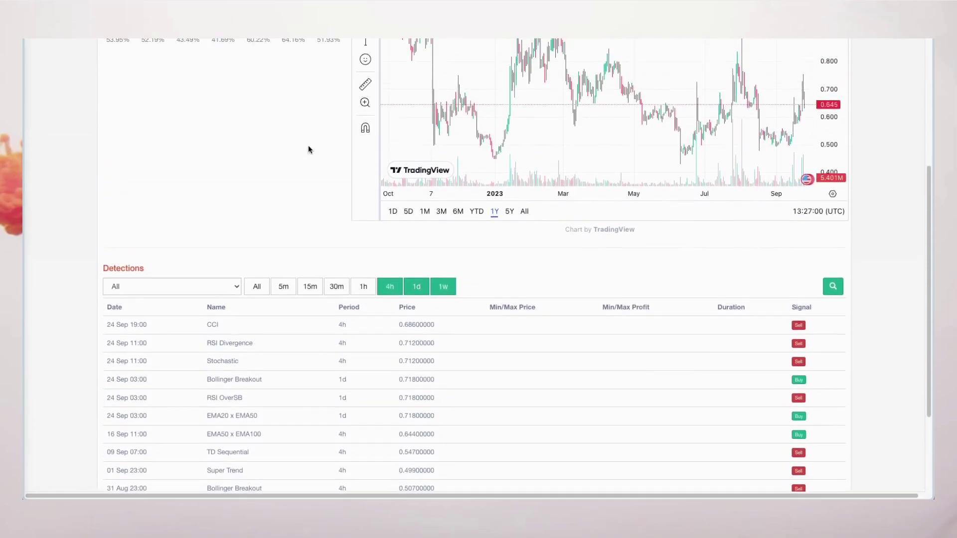